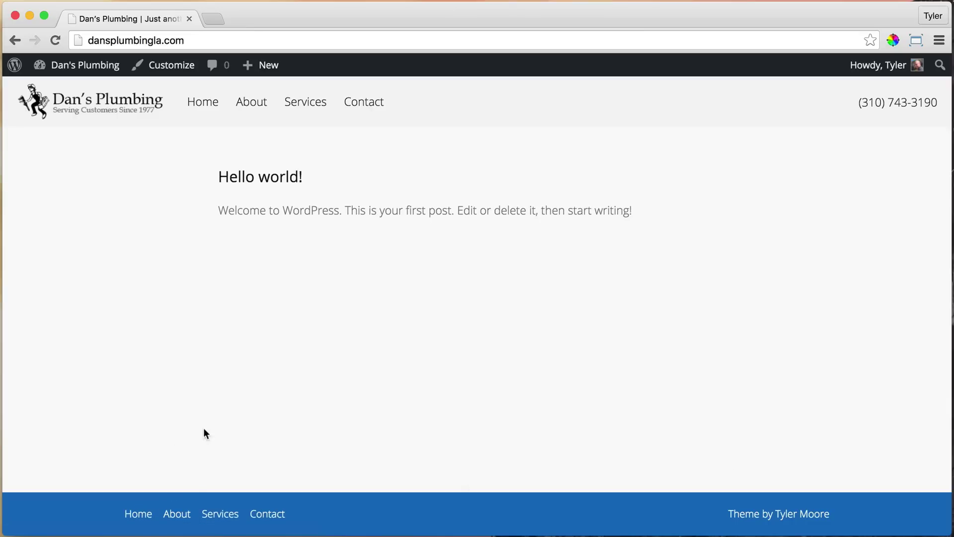
Step: Open the site Customizer and go to its Menus panel
{"action": "left_click", "coordinate": [159, 69]}
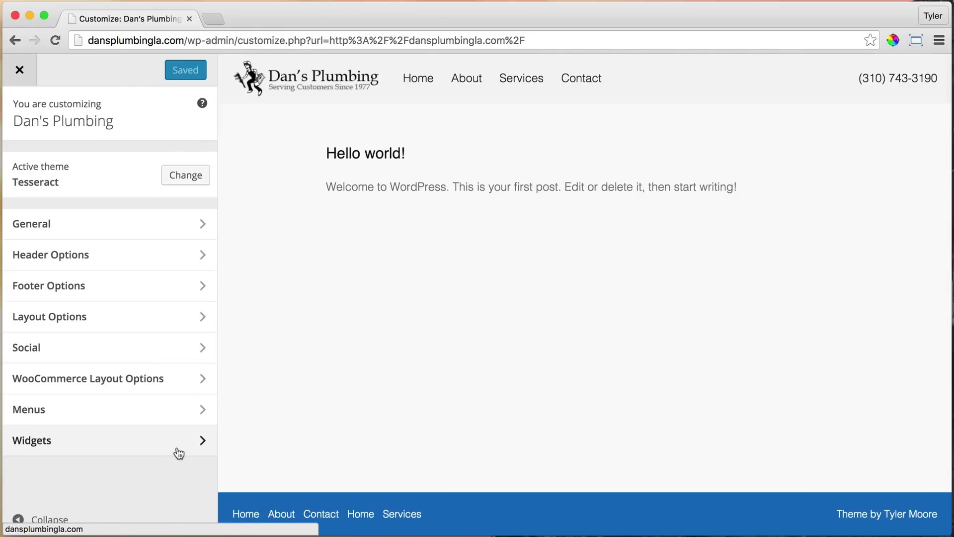
{"action": "left_click", "coordinate": [196, 414]}
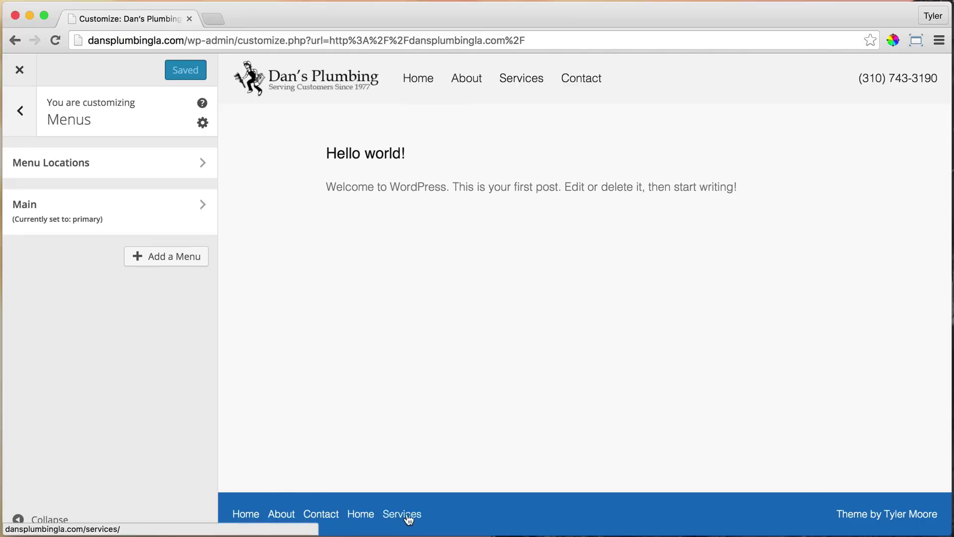
Step: Create a new menu named 'Footer' and assign it to the Footer location
{"action": "left_click", "coordinate": [180, 263]}
{"action": "left_click", "coordinate": [106, 294]}
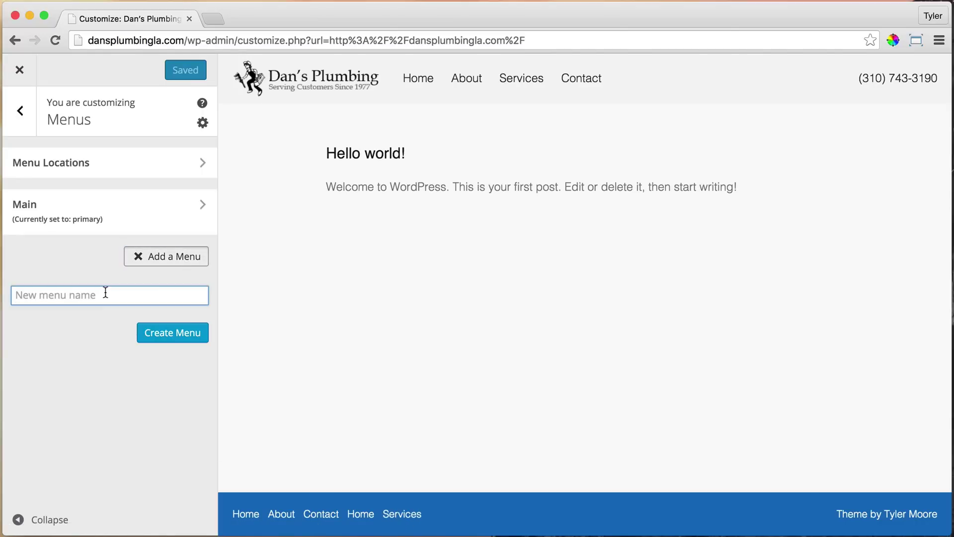
{"action": "type", "text": "Footer"}
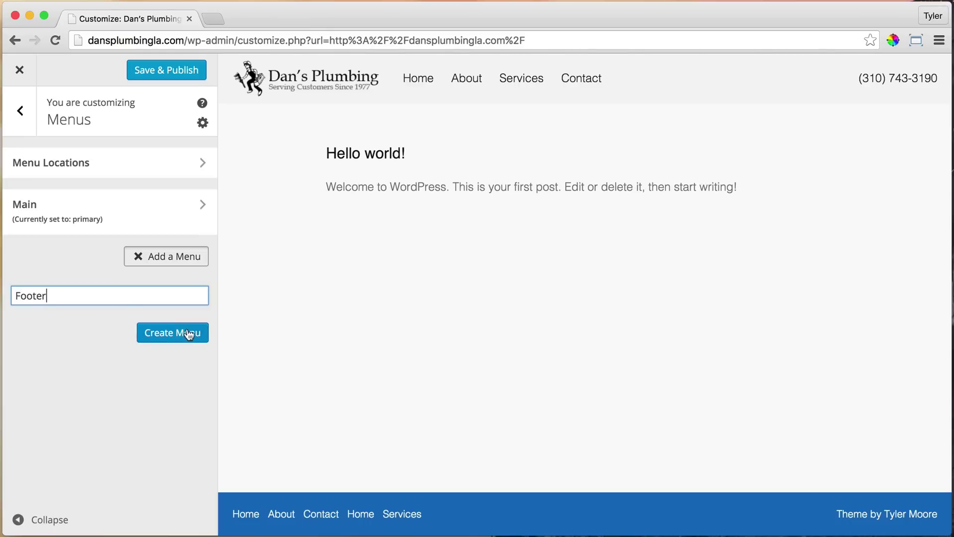
{"action": "left_click", "coordinate": [182, 334]}
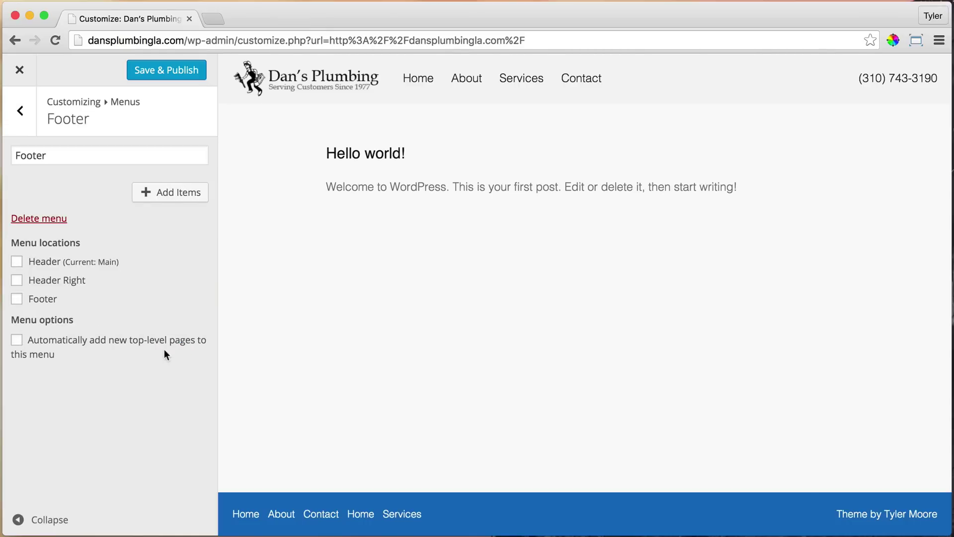
{"action": "left_click", "coordinate": [17, 300]}
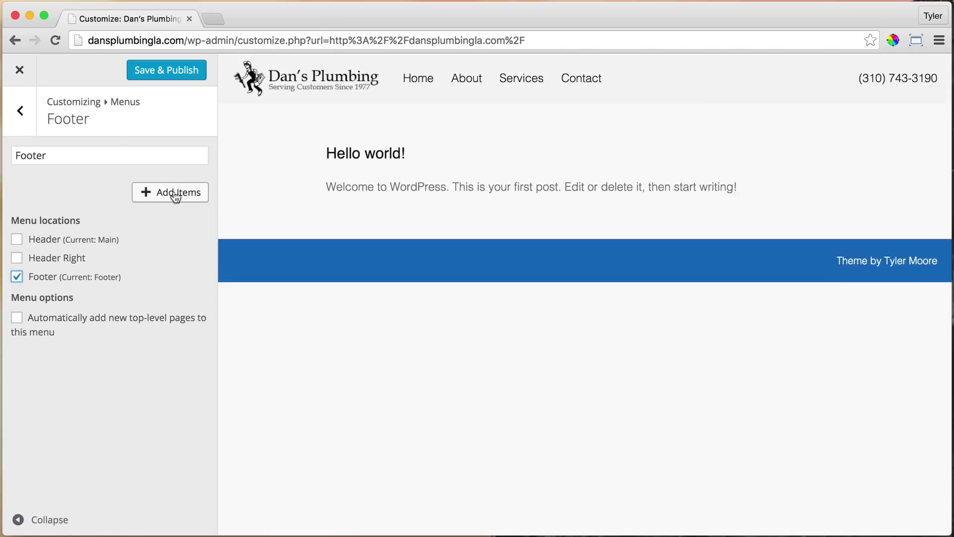
Step: Add the Home, About, Services and Contact pages to the Footer menu in that order
{"action": "left_click", "coordinate": [172, 197]}
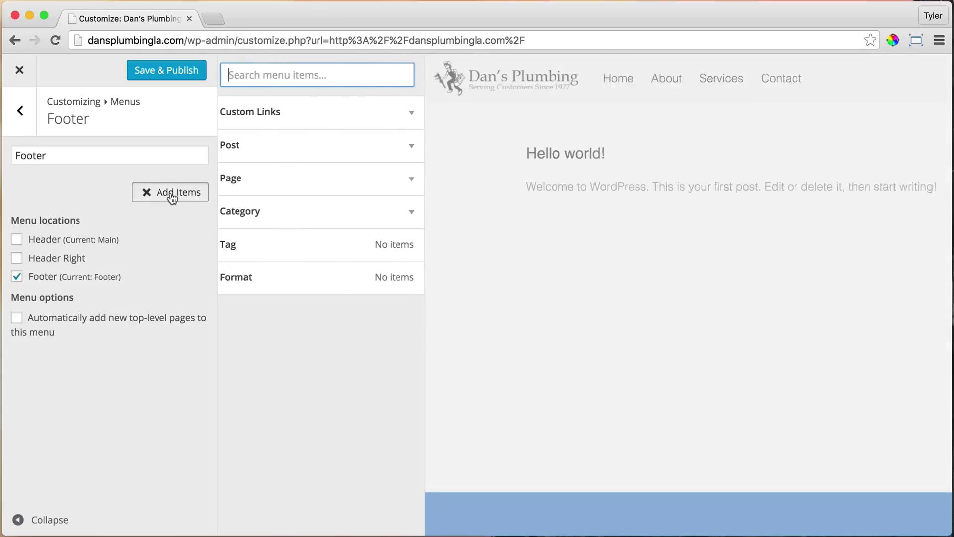
{"action": "left_click", "coordinate": [420, 179]}
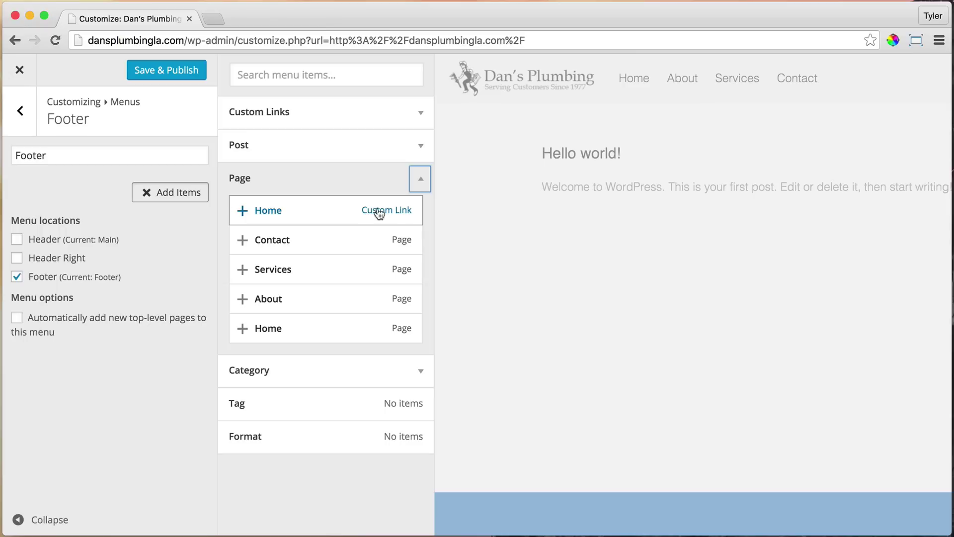
{"action": "left_click", "coordinate": [268, 334]}
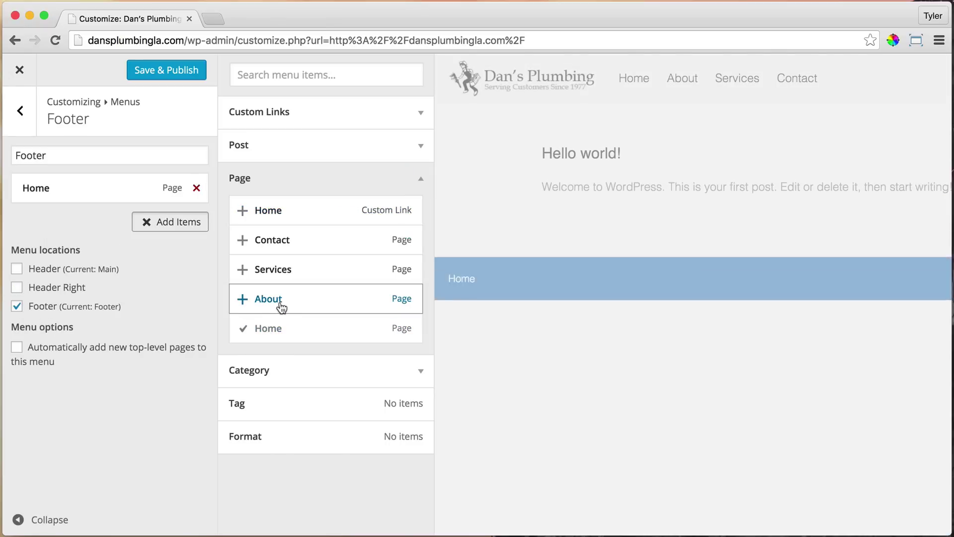
{"action": "left_click", "coordinate": [281, 296]}
{"action": "left_click", "coordinate": [276, 269]}
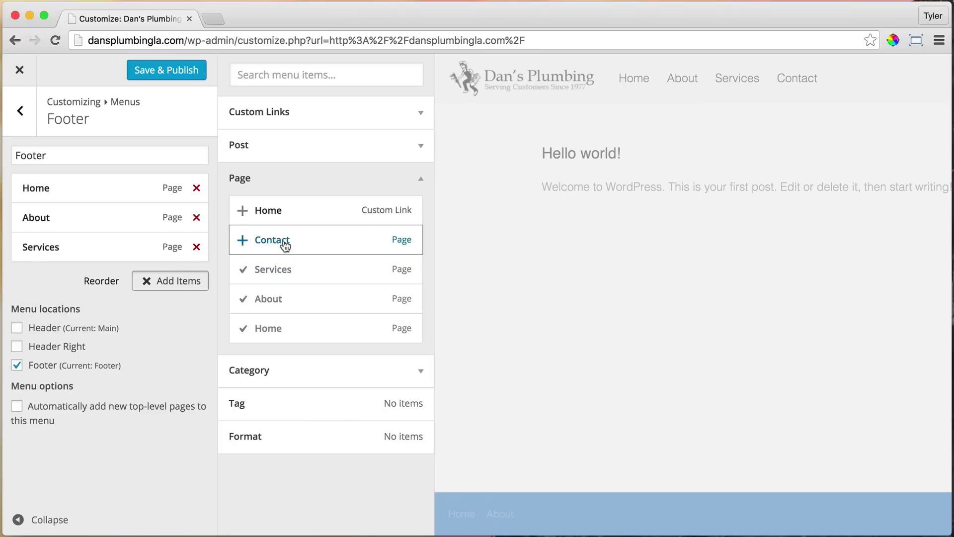
{"action": "left_click", "coordinate": [284, 242]}
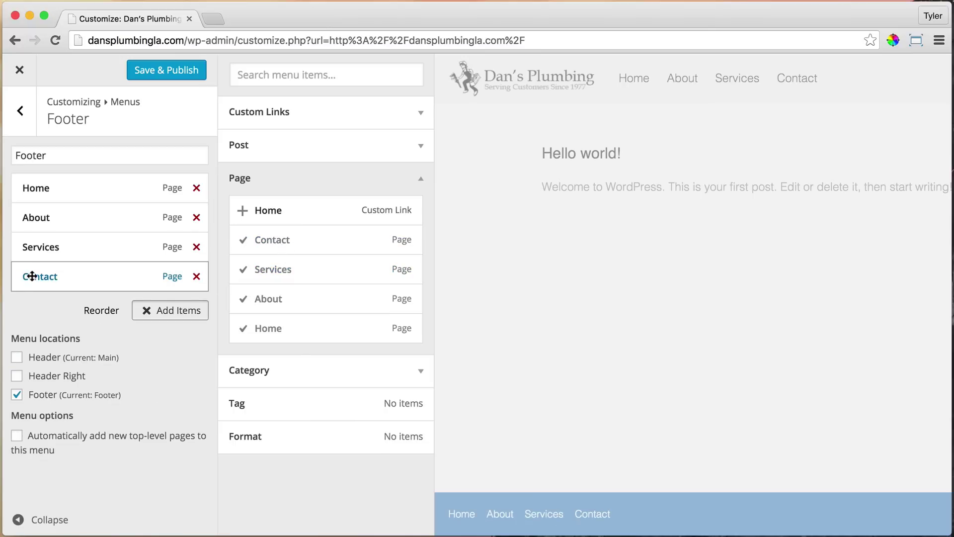
{"action": "left_click_drag", "start_coordinate": [34, 277], "coordinate": [39, 250]}
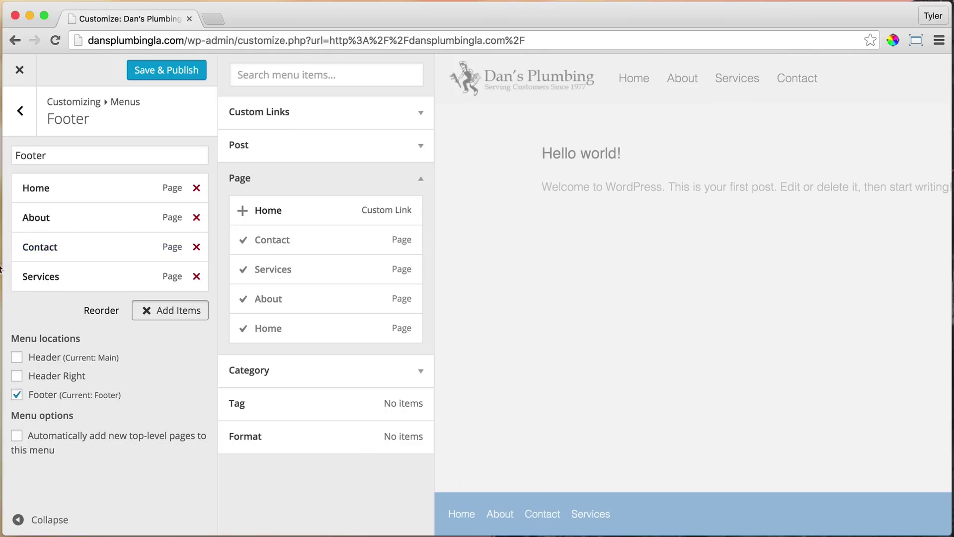
{"action": "left_click_drag", "start_coordinate": [40, 250], "coordinate": [32, 289]}
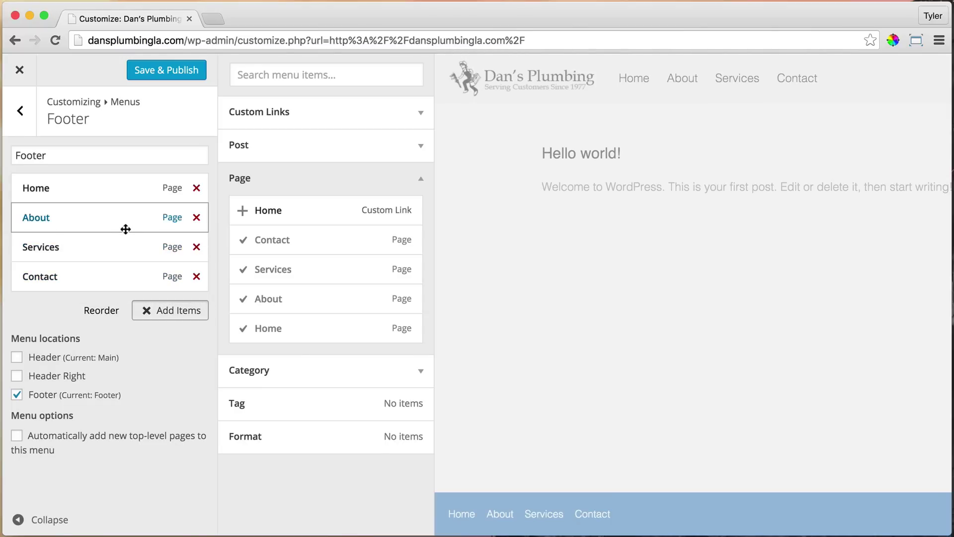
Step: Save & Publish the Footer menu, view the live site, then reopen the Customizer
{"action": "left_click", "coordinate": [160, 71]}
{"action": "left_click", "coordinate": [20, 70]}
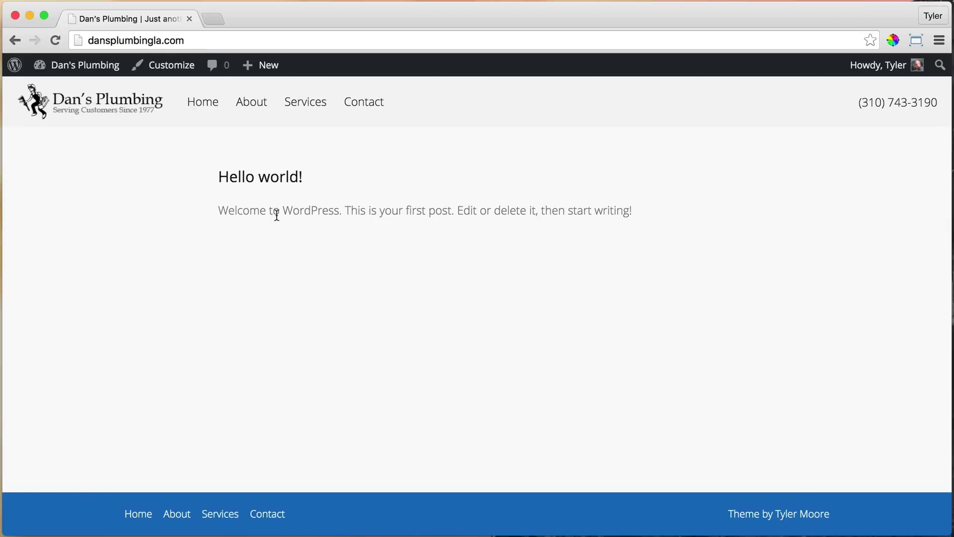
{"action": "left_click", "coordinate": [167, 66]}
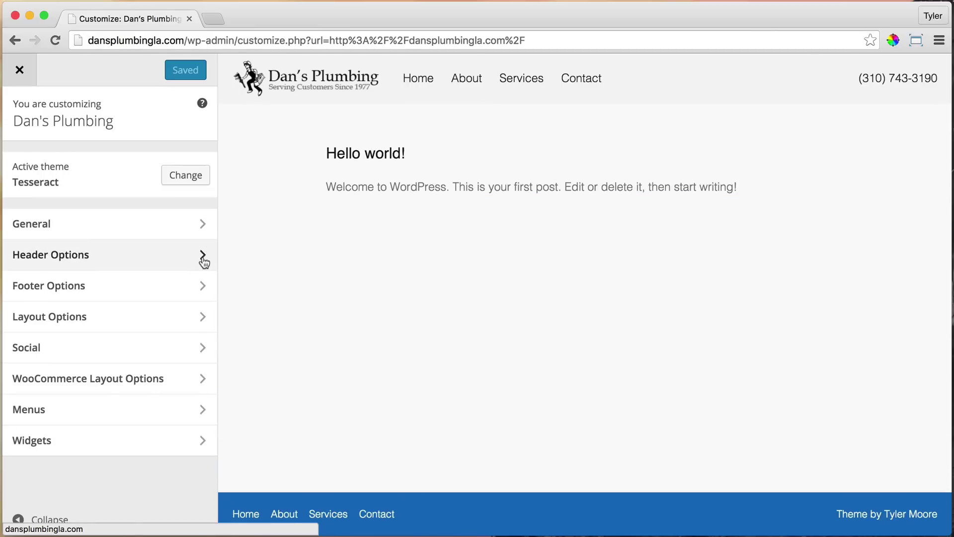
Step: In Footer Colors, set the footer background colour to #f4f4f4
{"action": "left_click", "coordinate": [201, 287]}
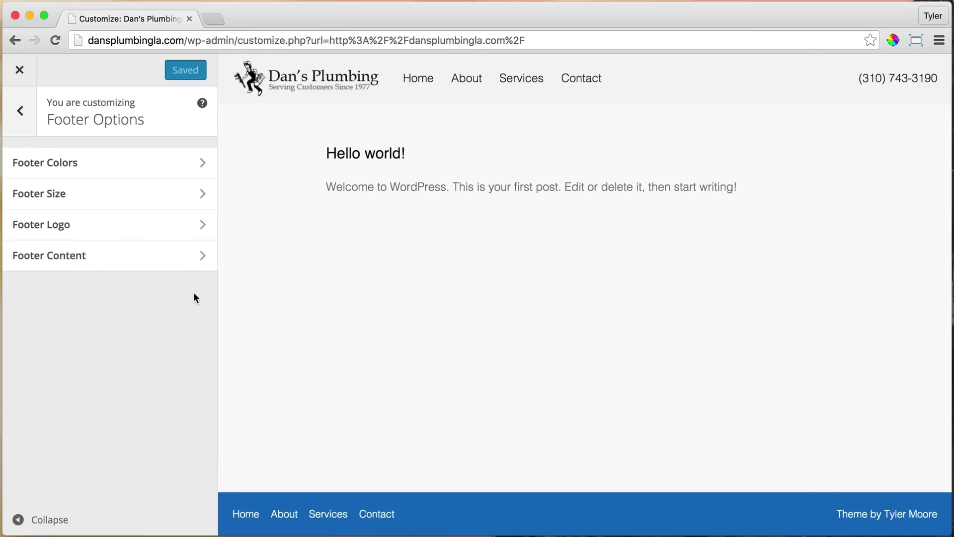
{"action": "left_click", "coordinate": [197, 166]}
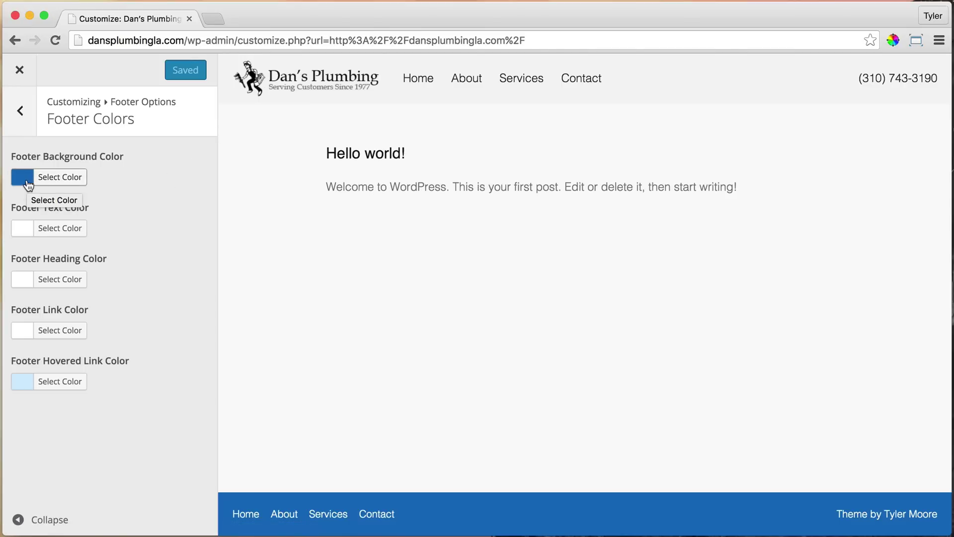
{"action": "left_click", "coordinate": [59, 178]}
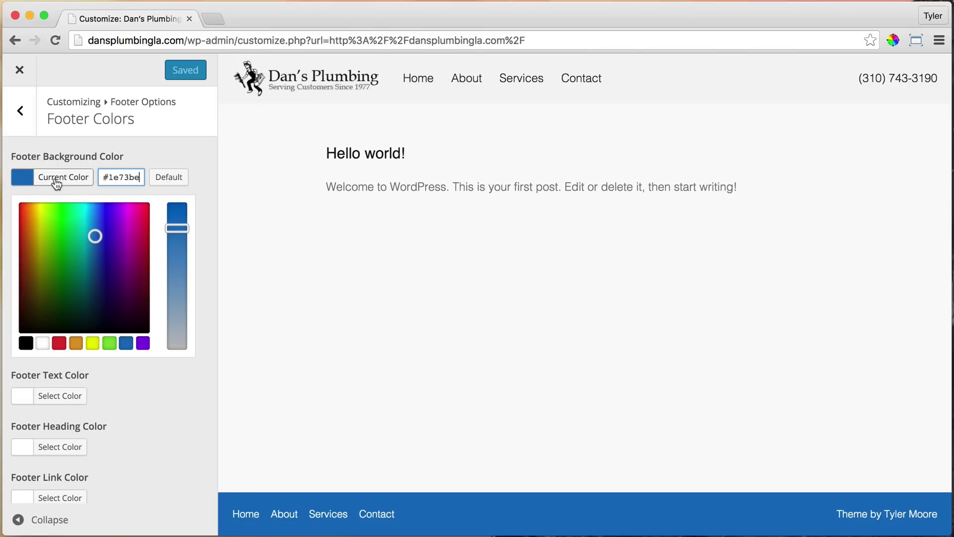
{"action": "double_click", "coordinate": [122, 182]}
{"action": "type", "text": "f4f4f4"}
{"action": "left_click", "coordinate": [166, 143]}
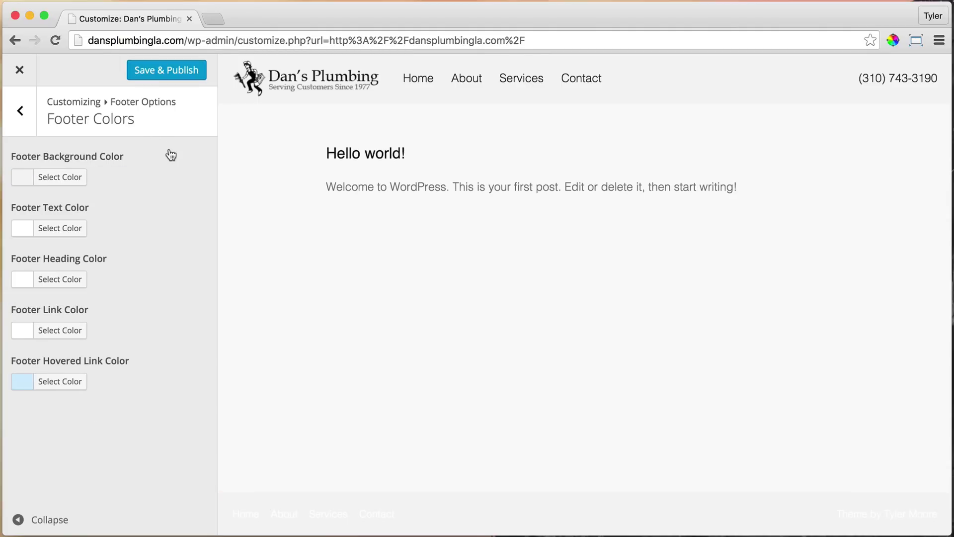
Step: Set the footer text and heading colours to #222222
{"action": "left_click", "coordinate": [28, 233]}
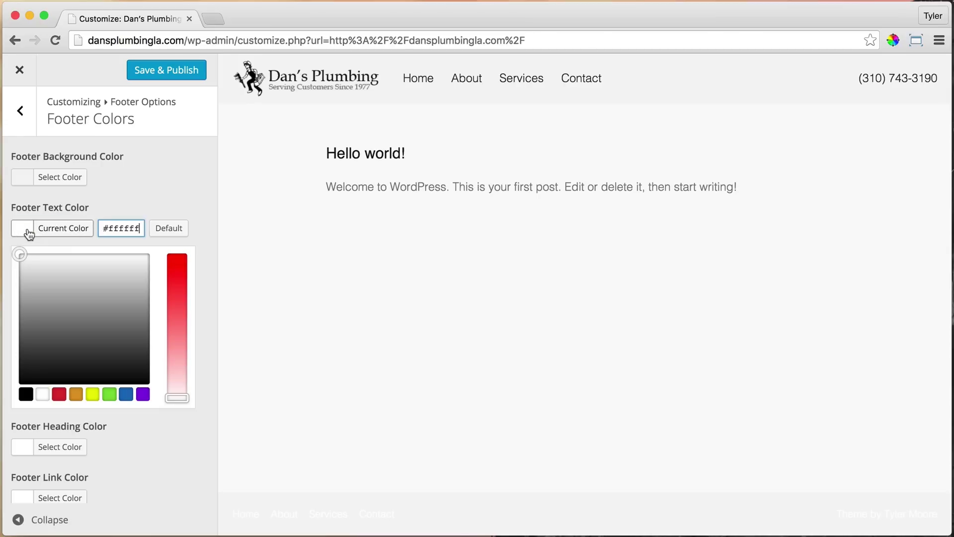
{"action": "double_click", "coordinate": [124, 228]}
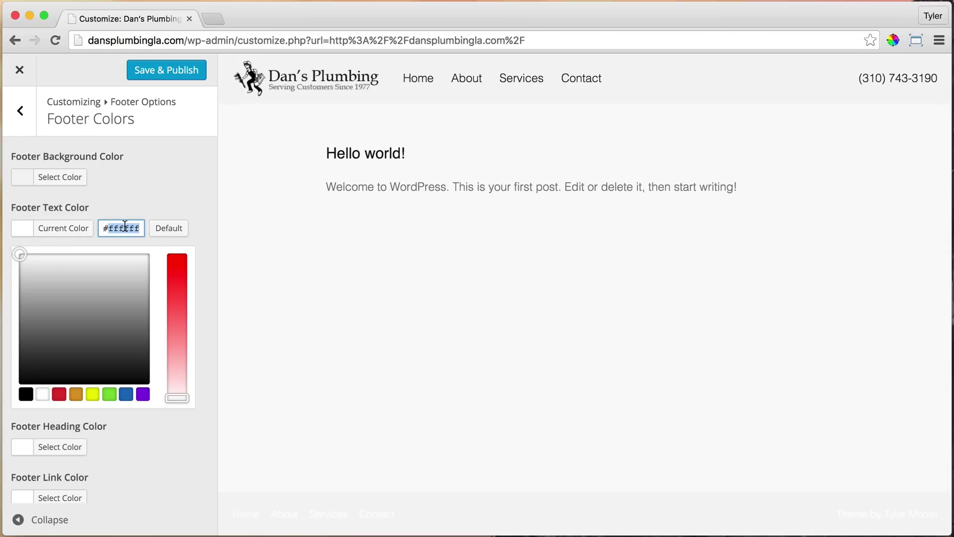
{"action": "type", "text": "222222"}
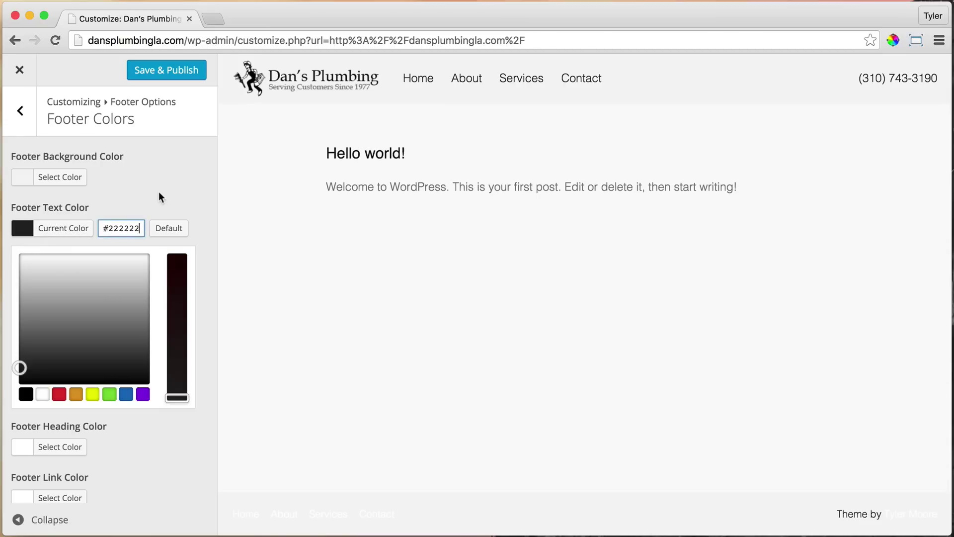
{"action": "left_click", "coordinate": [159, 190]}
{"action": "left_click", "coordinate": [72, 279]}
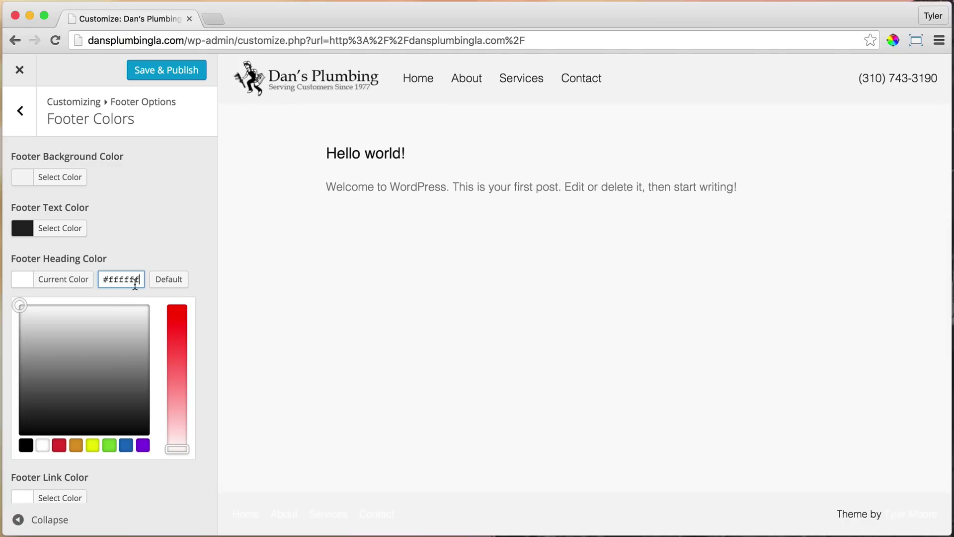
{"action": "double_click", "coordinate": [132, 279]}
{"action": "type", "text": "222222"}
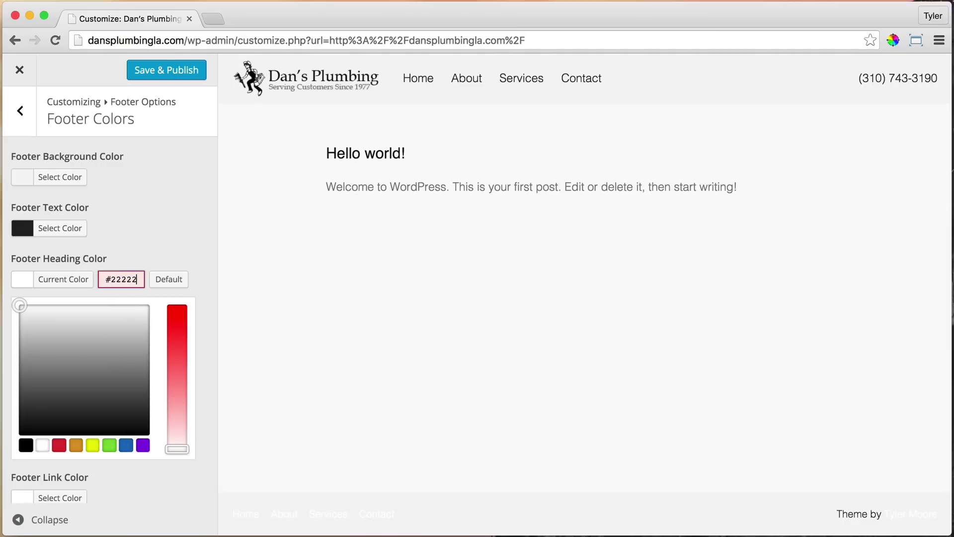
{"action": "left_click", "coordinate": [144, 247]}
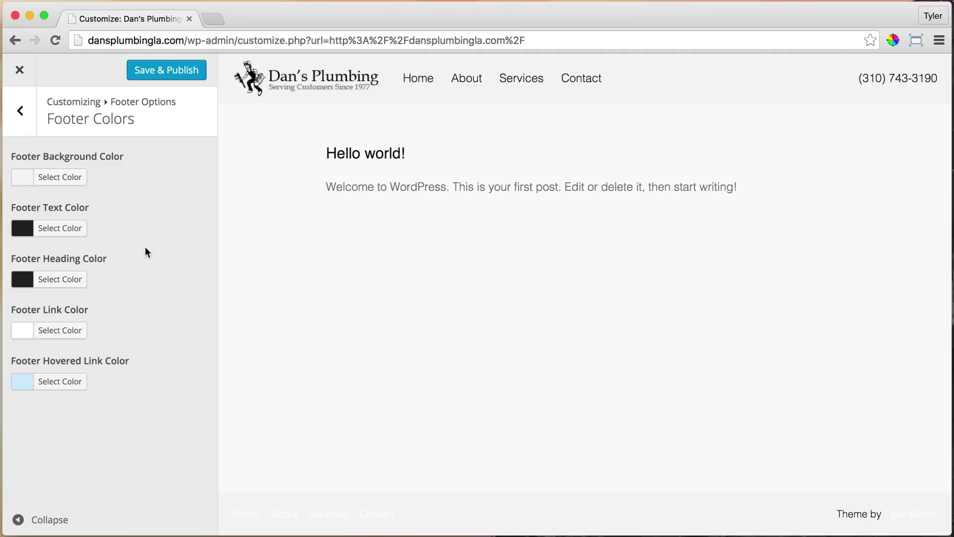
Step: Set the footer link colour to #222222 and the hovered link colour to dark grey #565656
{"action": "left_click", "coordinate": [68, 336]}
{"action": "double_click", "coordinate": [124, 330]}
{"action": "type", "text": "222"}
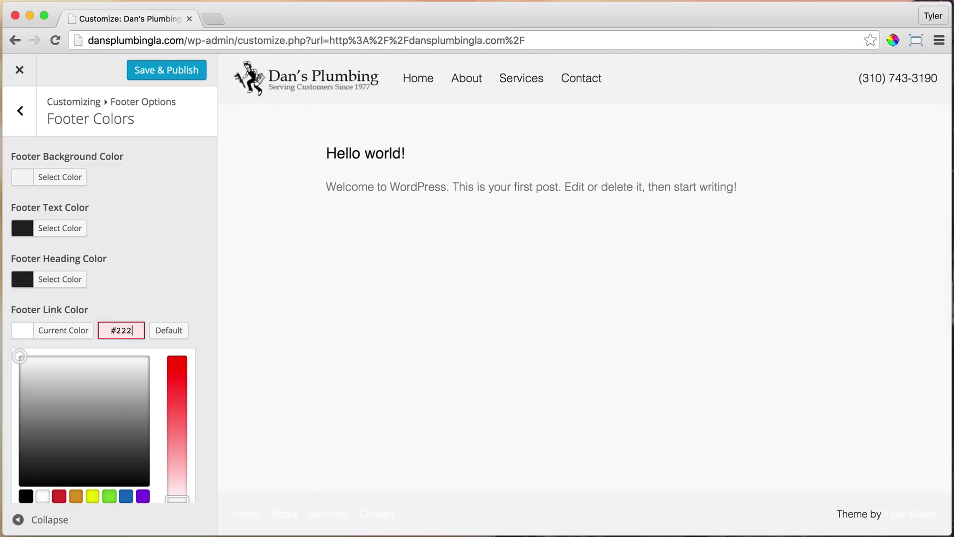
{"action": "type", "text": "222"}
{"action": "left_click", "coordinate": [143, 294]}
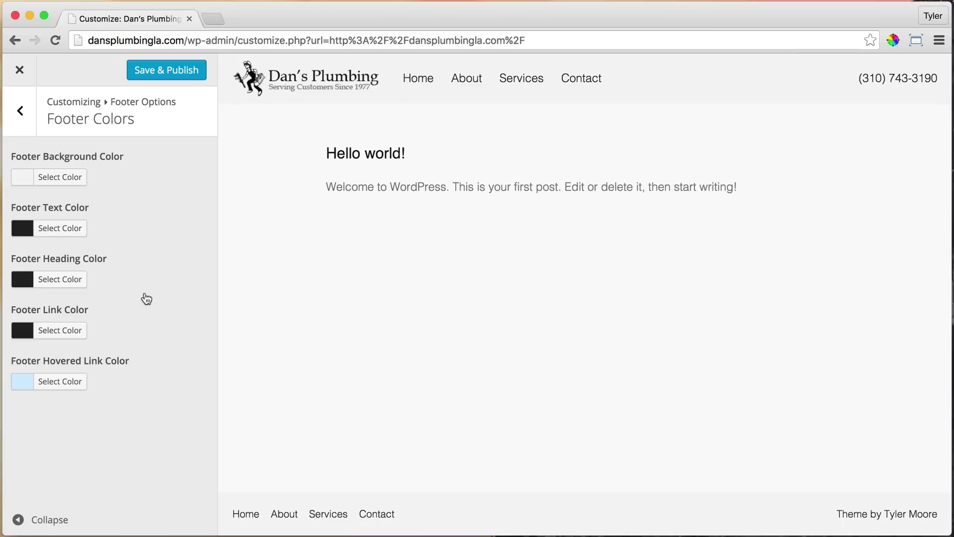
{"action": "left_click", "coordinate": [56, 385]}
{"action": "scroll", "coordinate": [180, 360], "scroll_direction": "down", "scroll_amount": 3}
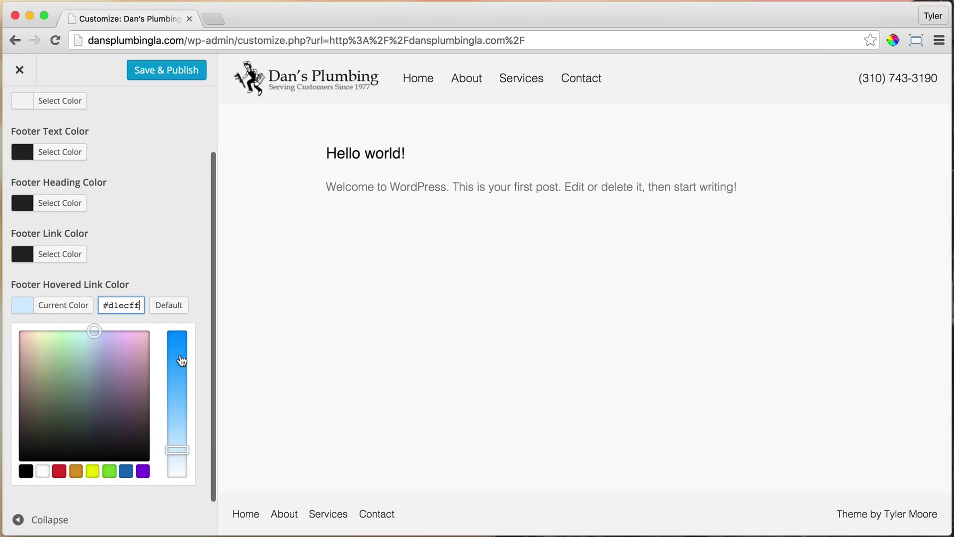
{"action": "left_click", "coordinate": [26, 471]}
{"action": "left_click_drag", "start_coordinate": [24, 456], "coordinate": [6, 419]}
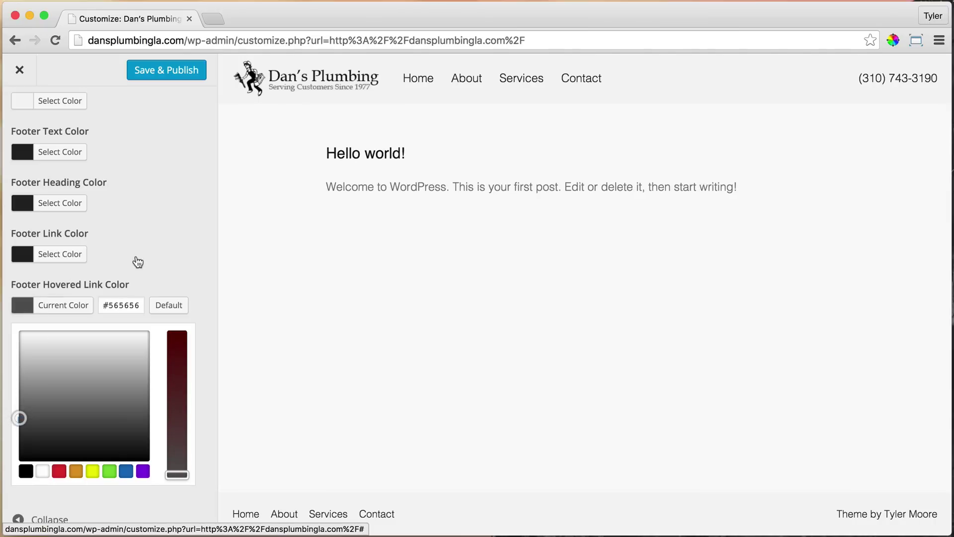
{"action": "left_click", "coordinate": [142, 261]}
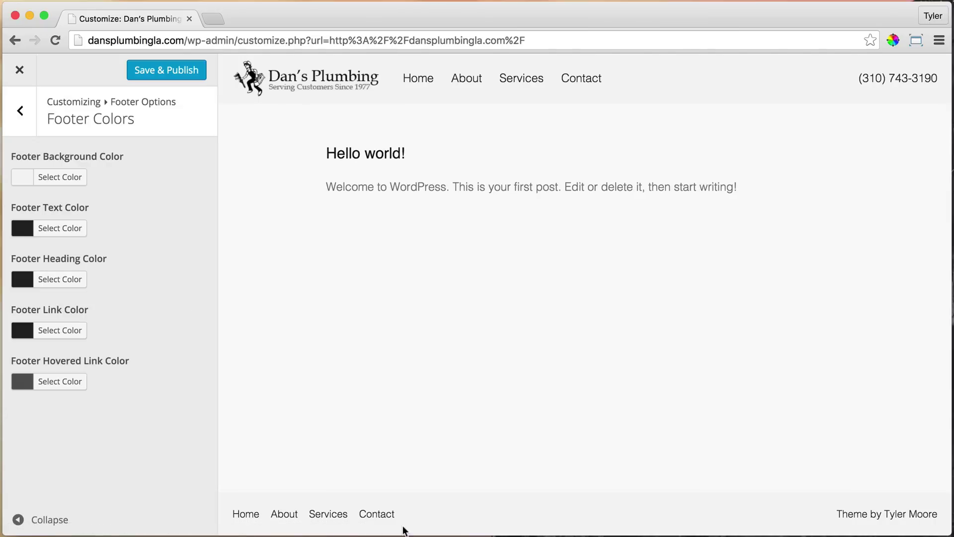
Step: Under Footer Size, choose Full Width for the footer width, keeping the default height
{"action": "left_click", "coordinate": [20, 113]}
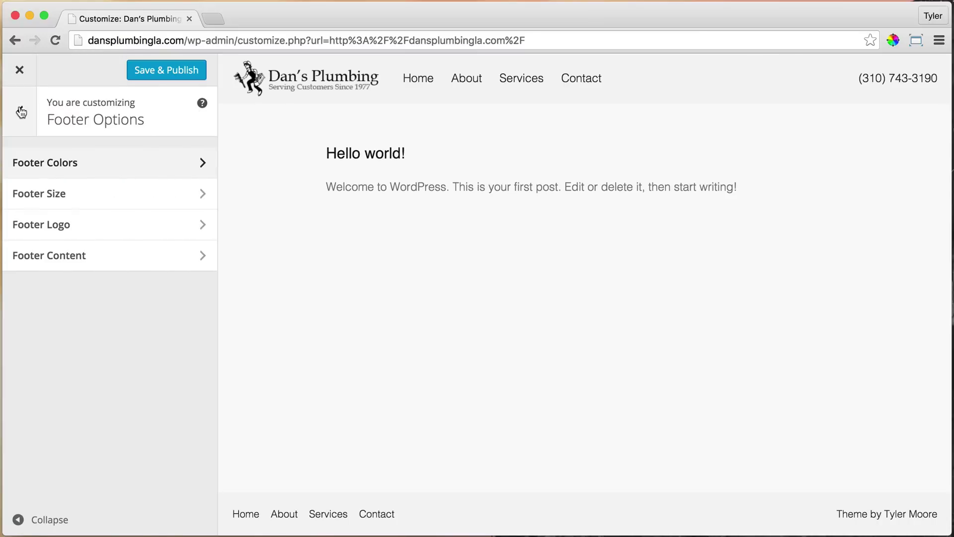
{"action": "left_click", "coordinate": [155, 194]}
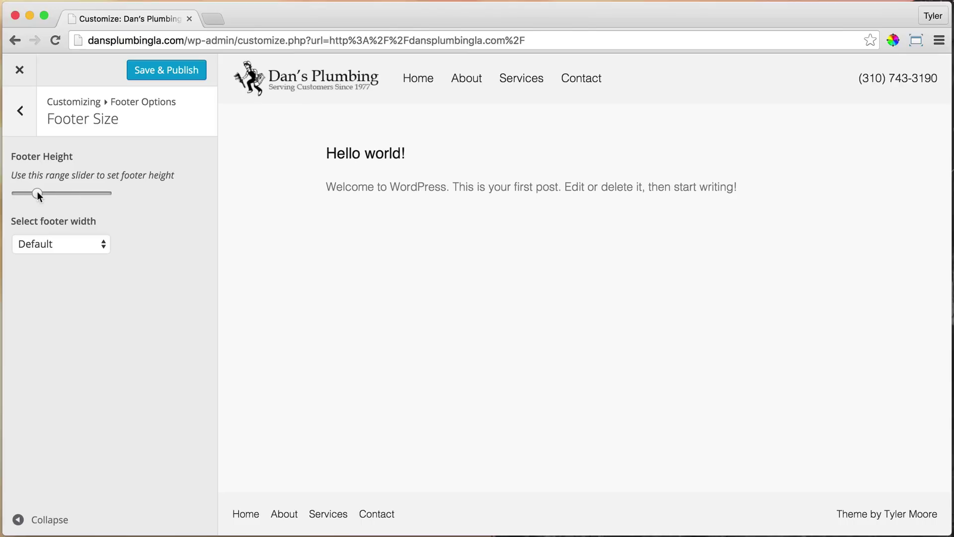
{"action": "mouse_move", "coordinate": [37, 190]}
{"action": "left_mouse_down"}
{"action": "mouse_move", "coordinate": [97, 190]}
{"action": "mouse_move", "coordinate": [40, 190]}
{"action": "left_mouse_up"}
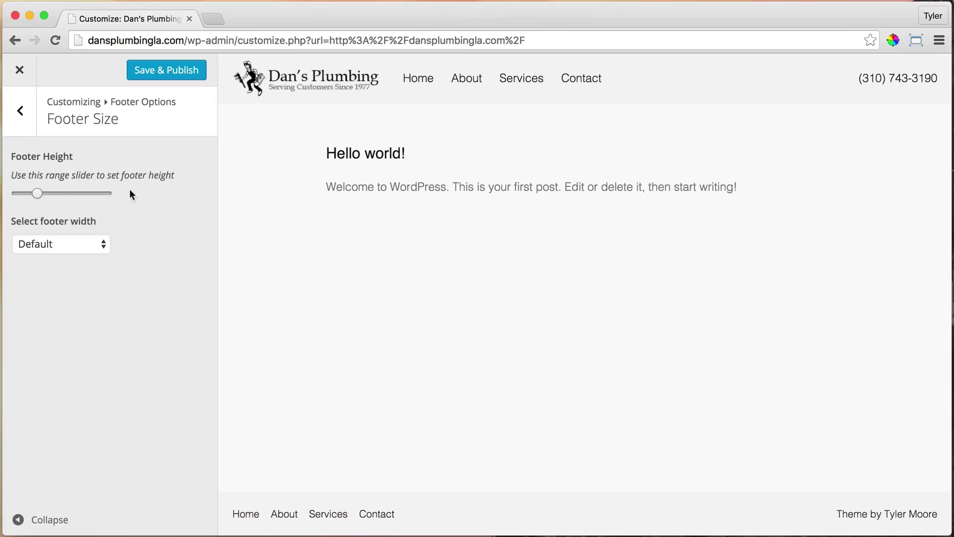
{"action": "left_click", "coordinate": [89, 244]}
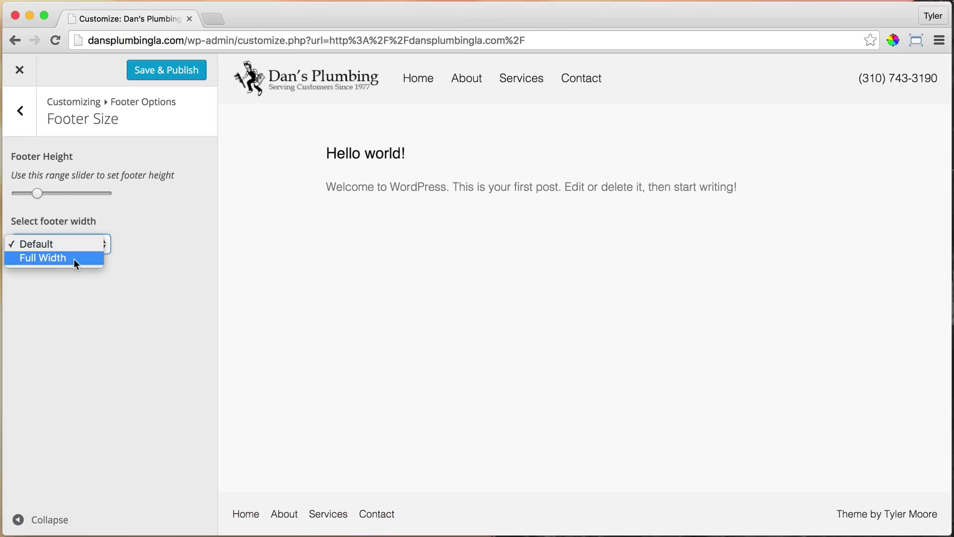
{"action": "left_click", "coordinate": [73, 259]}
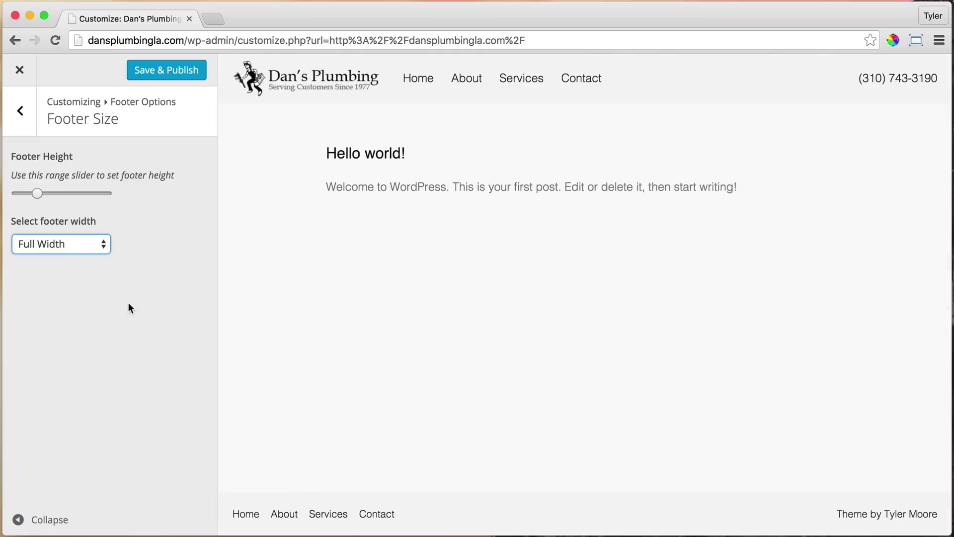
Step: Set Footer Content to Logo so the logo shows beside the footer menu
{"action": "left_click", "coordinate": [23, 112]}
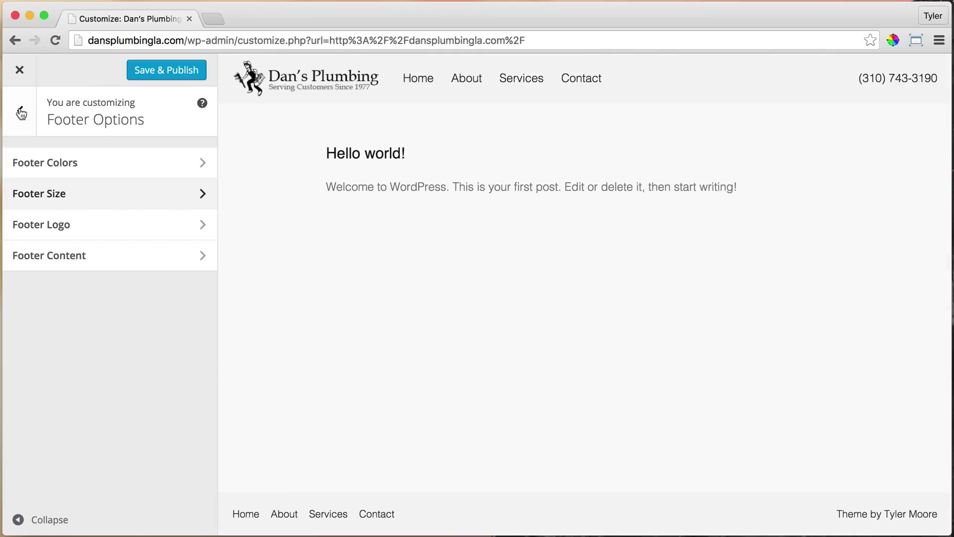
{"action": "left_click", "coordinate": [191, 231]}
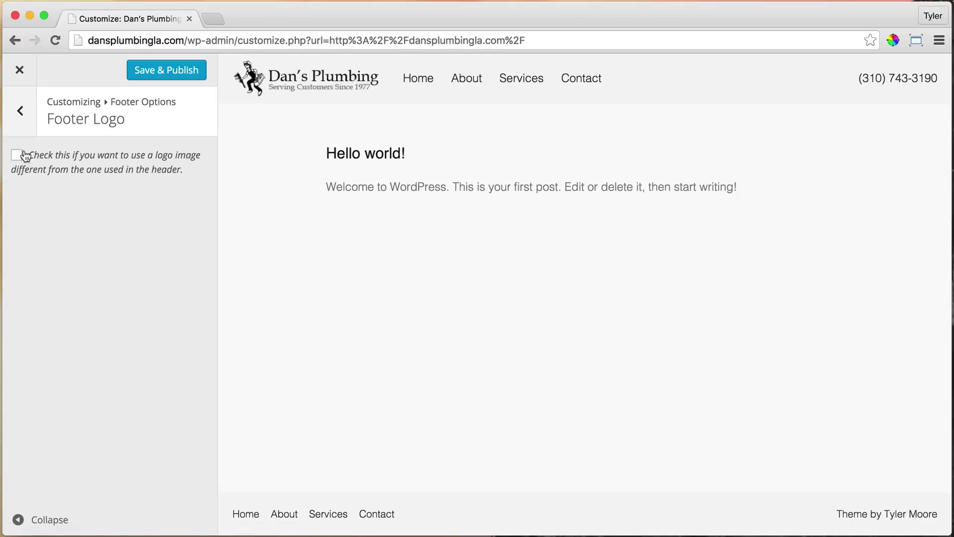
{"action": "left_click", "coordinate": [20, 111]}
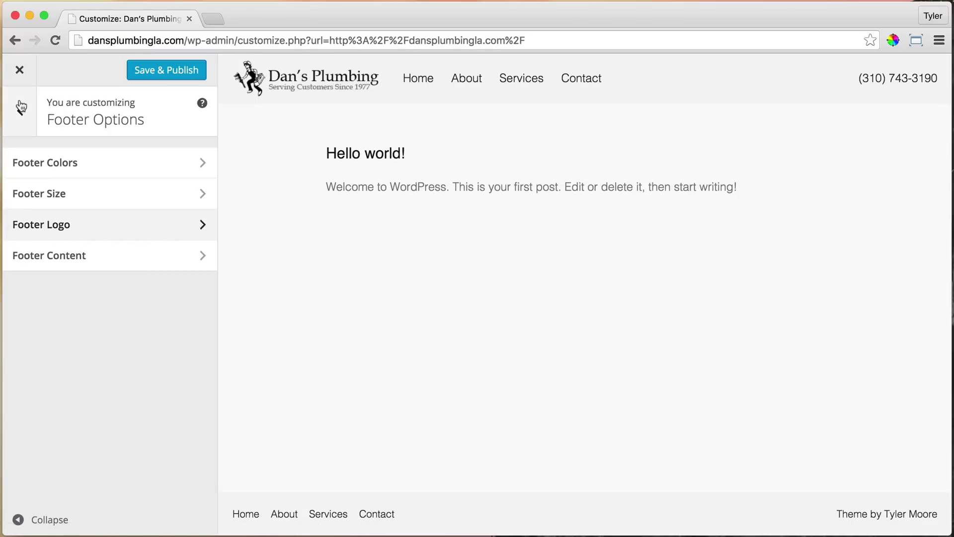
{"action": "left_click", "coordinate": [128, 255]}
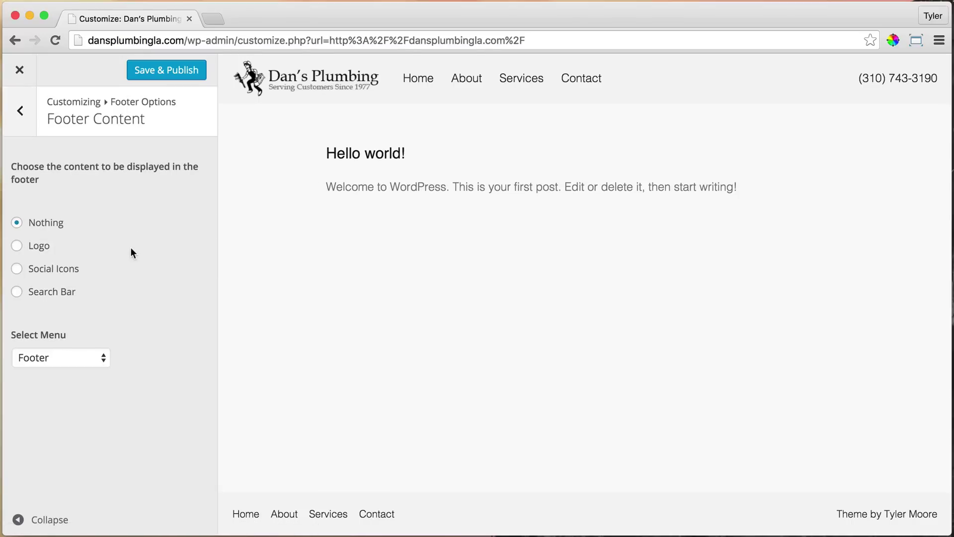
{"action": "left_click", "coordinate": [18, 247]}
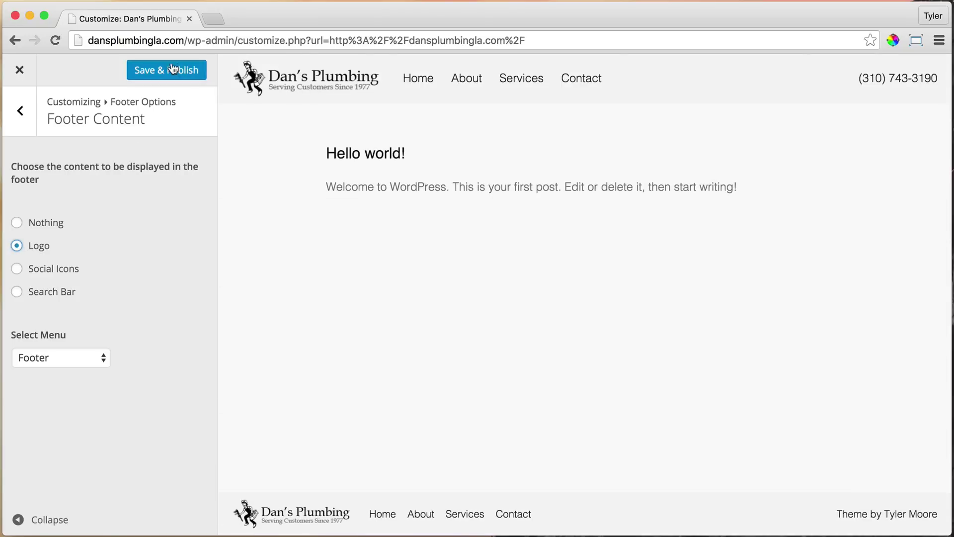
Step: Save & Publish the footer changes and close the Customizer to view the live site
{"action": "left_click", "coordinate": [151, 70]}
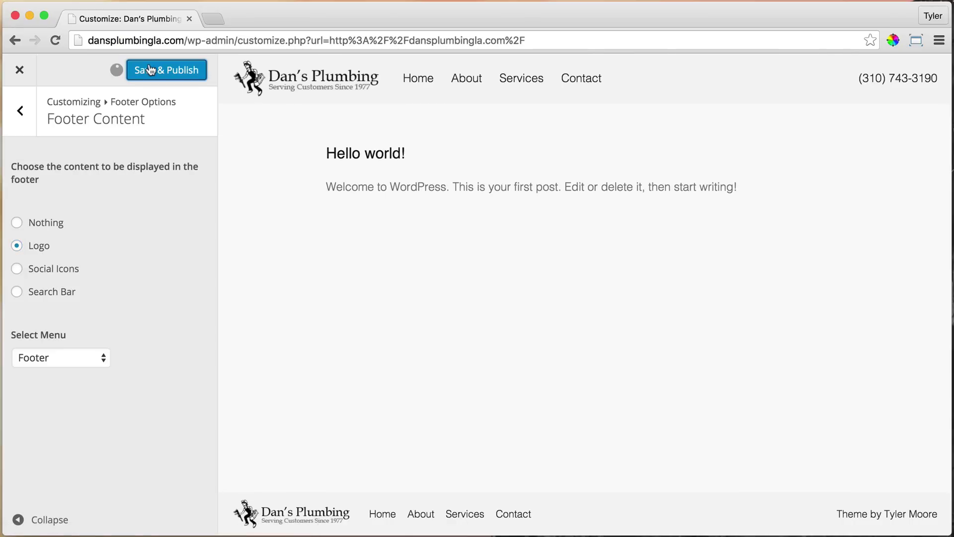
{"action": "left_click", "coordinate": [18, 72]}
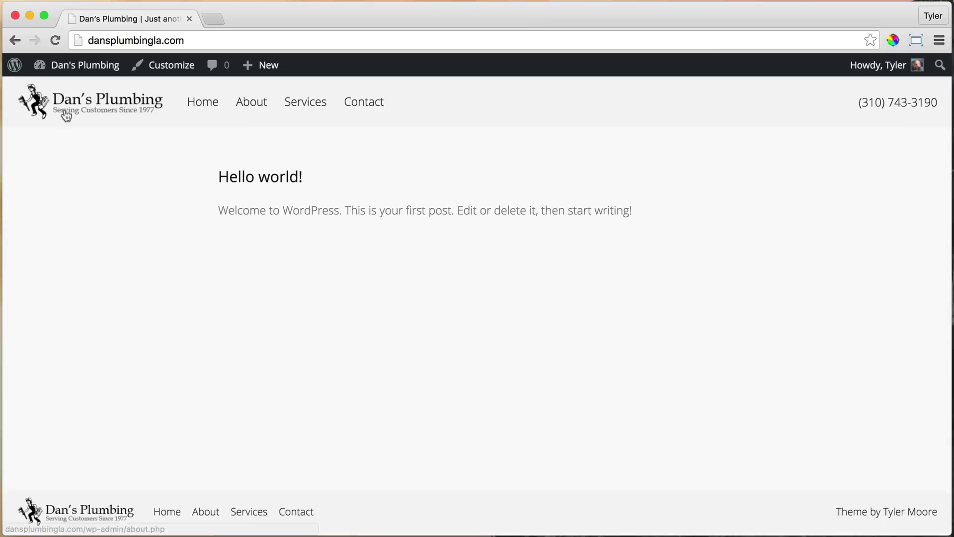